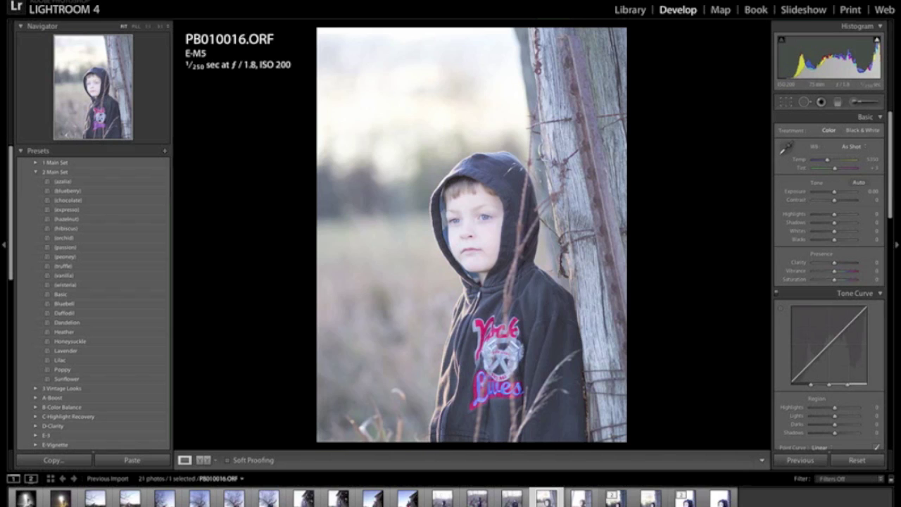
# Step: Send the boy's portrait from Lightroom to Photoshop for editing and open it in the Viveza 2 filter
pyautogui.click(154, 1)
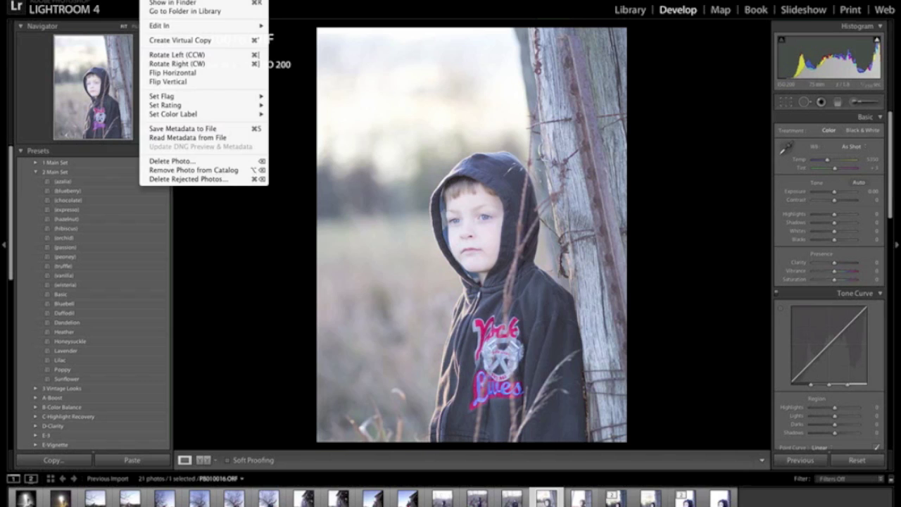
pyautogui.moveTo(176, 26)
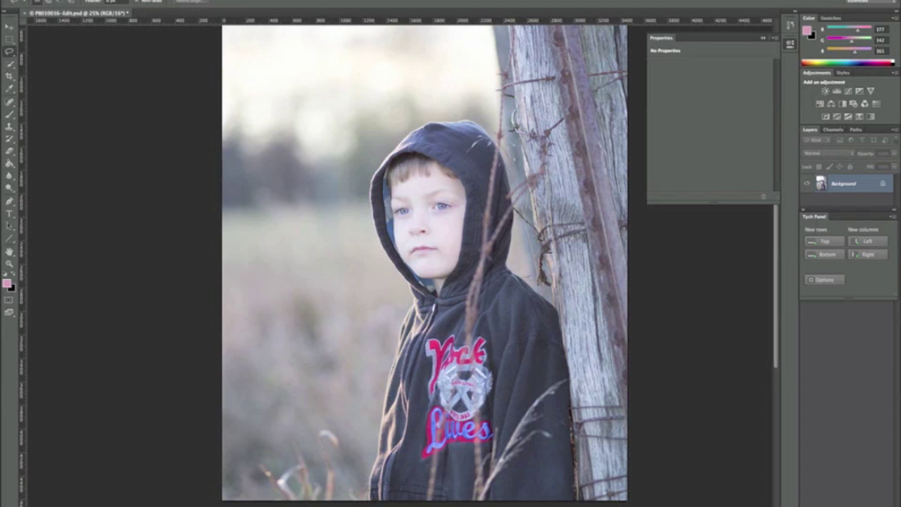
pyautogui.click(222, 0)
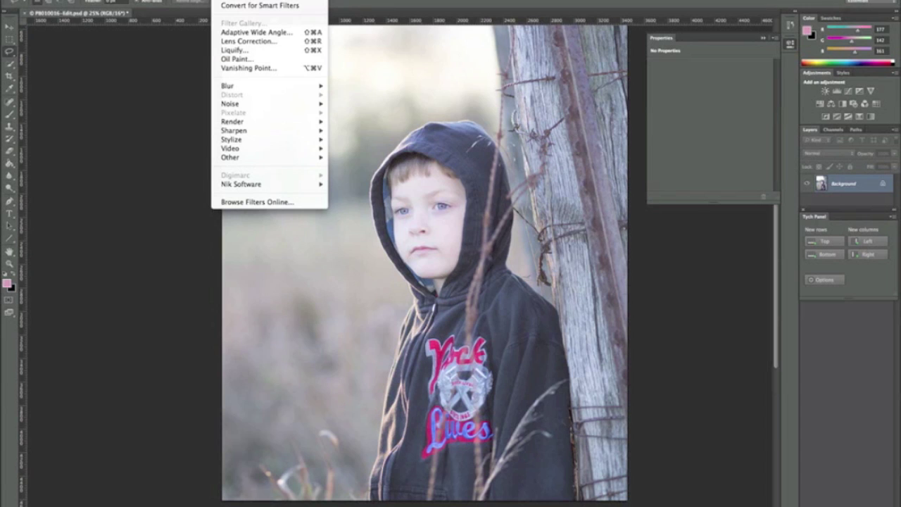
pyautogui.moveTo(278, 183)
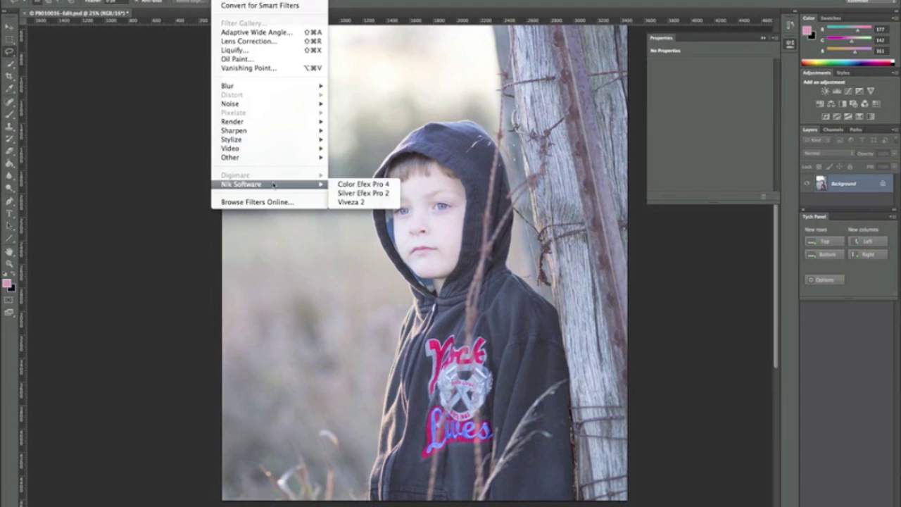
pyautogui.click(347, 204)
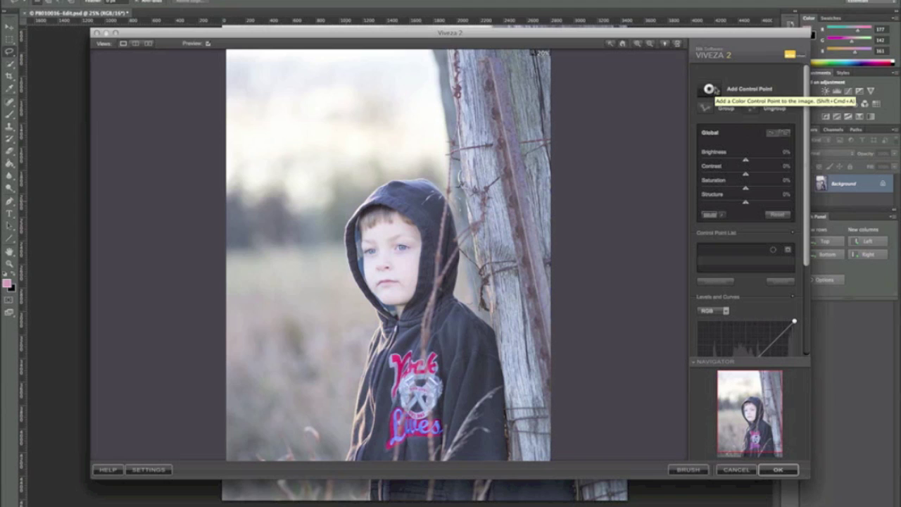
# Step: Add a control point in the upper-left part of the sky with a size of 36%
pyautogui.click(709, 89)
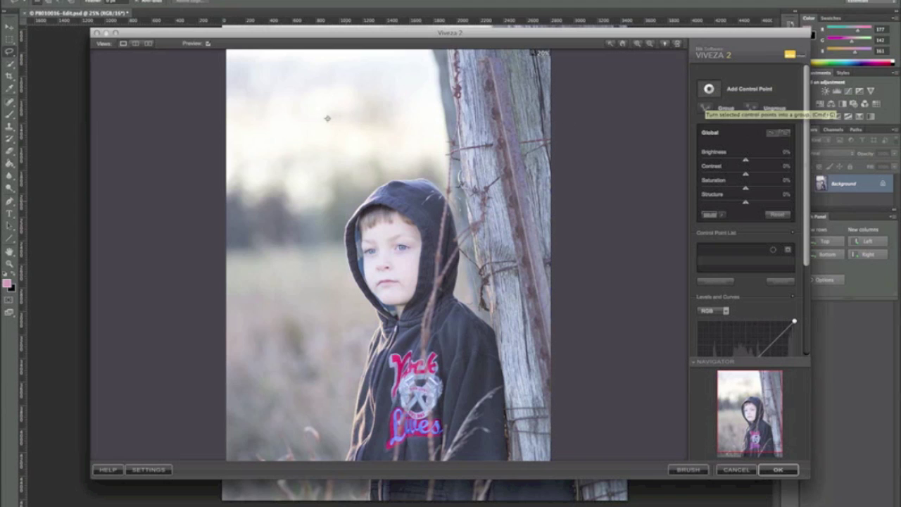
pyautogui.click(239, 73)
pyautogui.moveTo(240, 75); pyautogui.dragTo(301, 92)
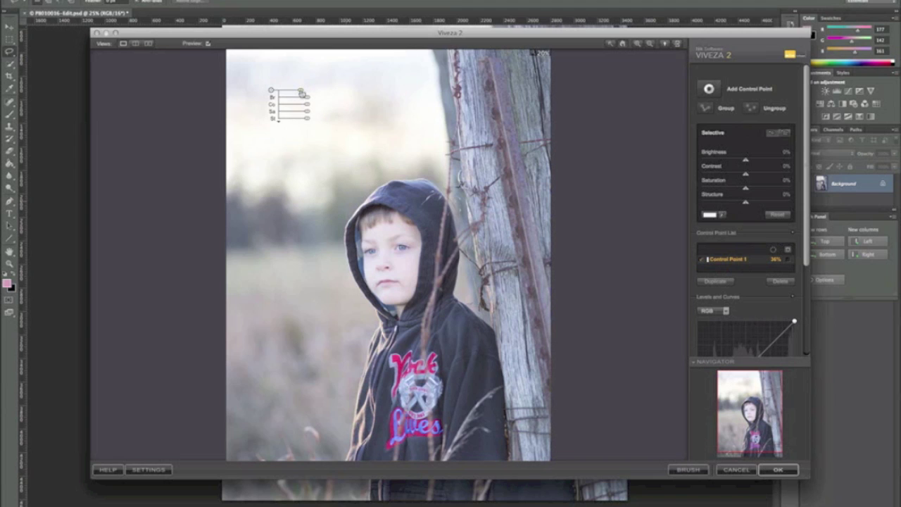
pyautogui.moveTo(271, 93); pyautogui.dragTo(272, 90)
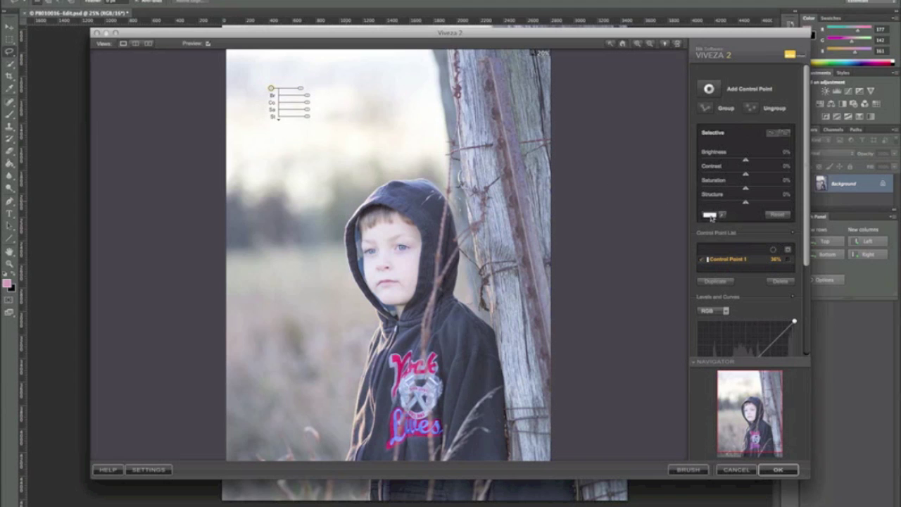
# Step: Expand the sky control point to review its full set of adjustments, and collapse it again
pyautogui.moveTo(711, 218)
pyautogui.click(279, 122)
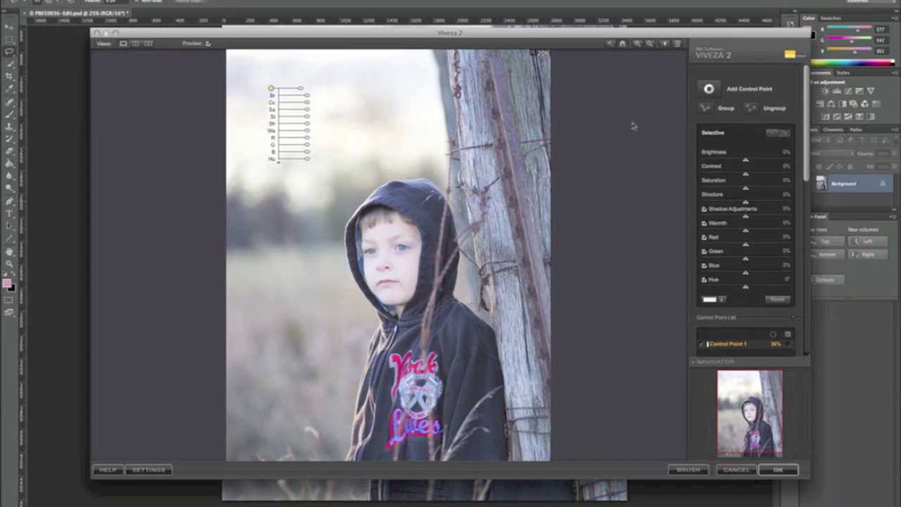
pyautogui.click(278, 163)
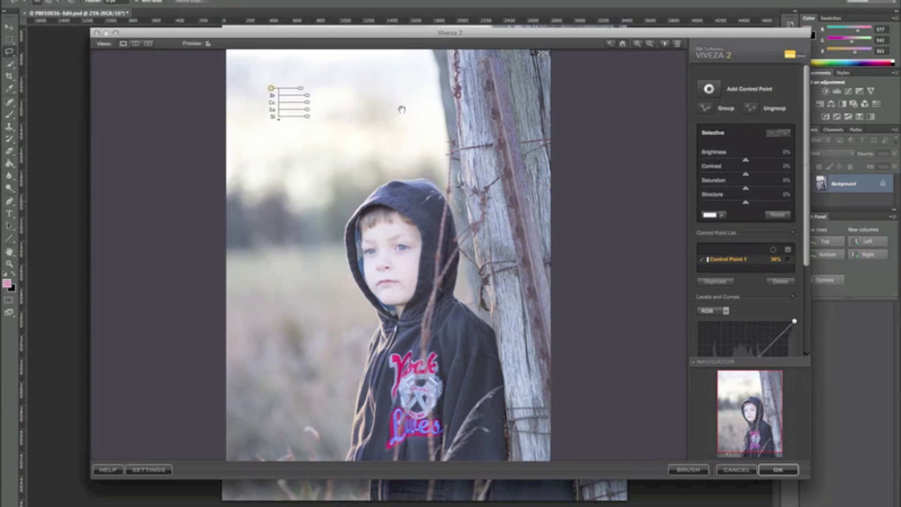
# Step: Set the sky control point's brightness to -30% and duplicate it to the top centre of the sky
pyautogui.click(308, 97)
pyautogui.moveTo(308, 97); pyautogui.dragTo(302, 99)
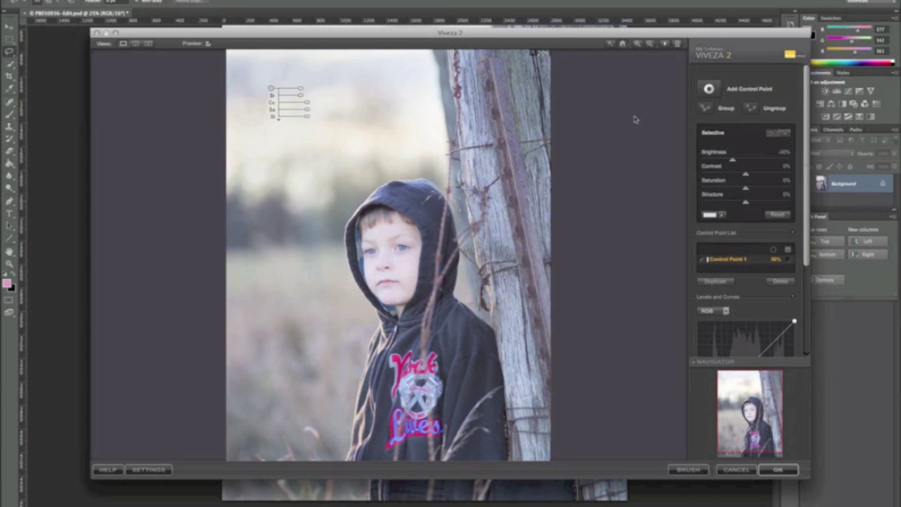
pyautogui.press('super+d')
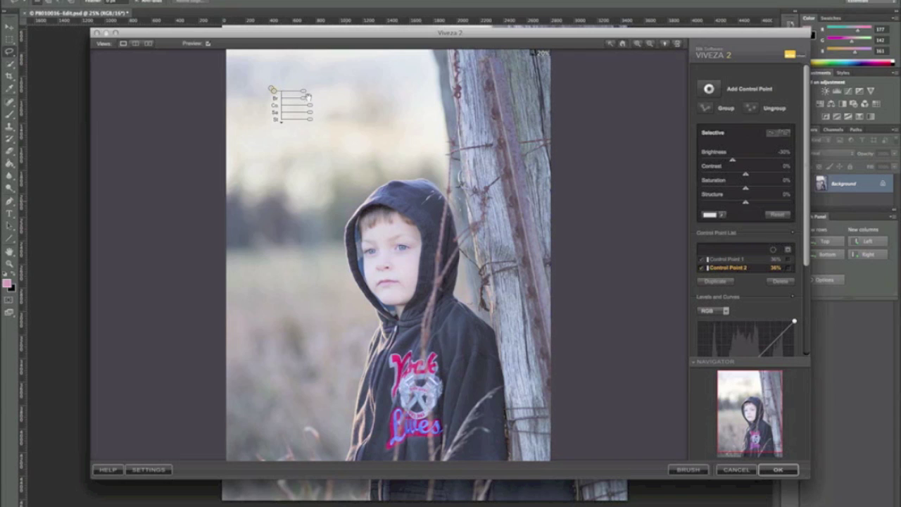
pyautogui.moveTo(304, 100); pyautogui.dragTo(356, 51)
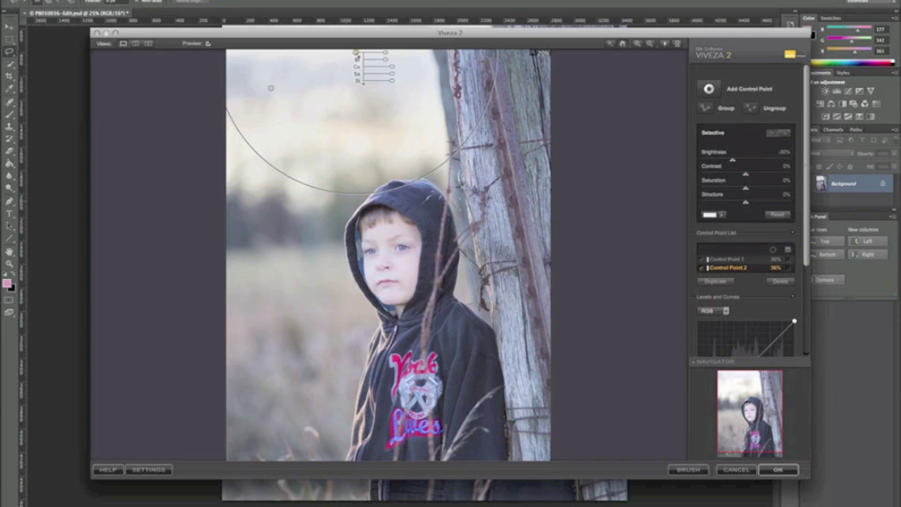
pyautogui.moveTo(356, 51); pyautogui.dragTo(357, 52)
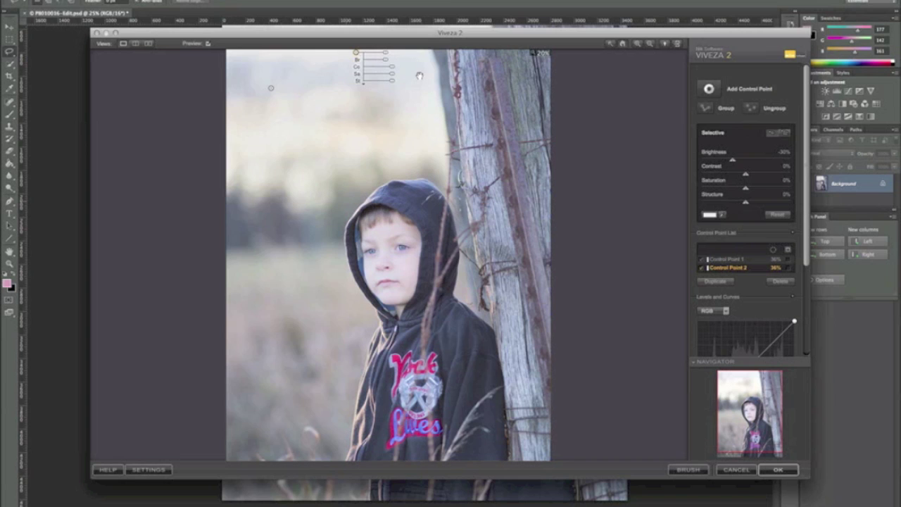
# Step: Duplicate the darkening control point three more times down the photo's left side, at the treeline, the field and the lower grass
pyautogui.click(357, 56)
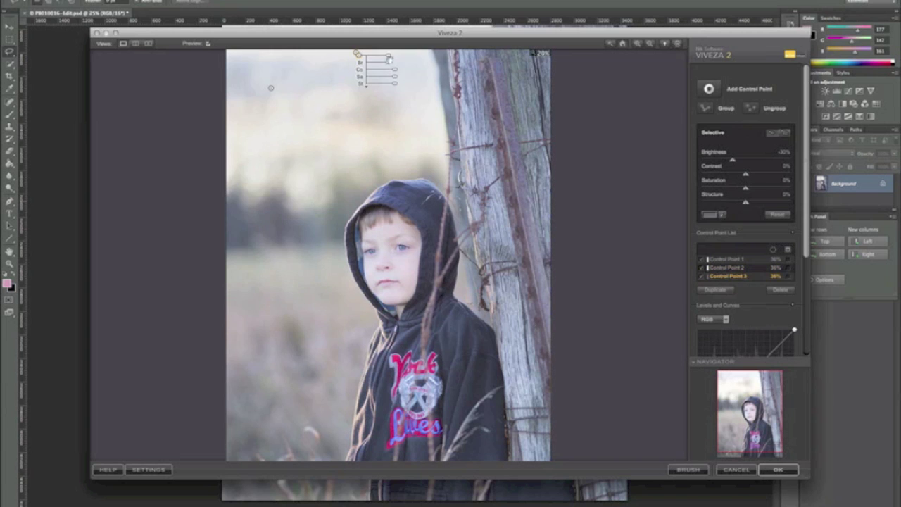
pyautogui.moveTo(357, 54); pyautogui.dragTo(247, 177)
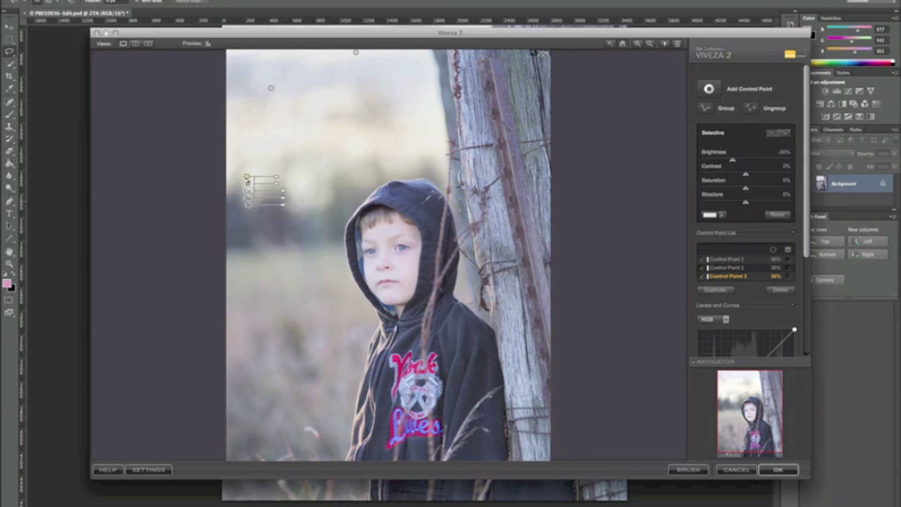
pyautogui.press('super+d')
pyautogui.moveTo(247, 178); pyautogui.dragTo(243, 257)
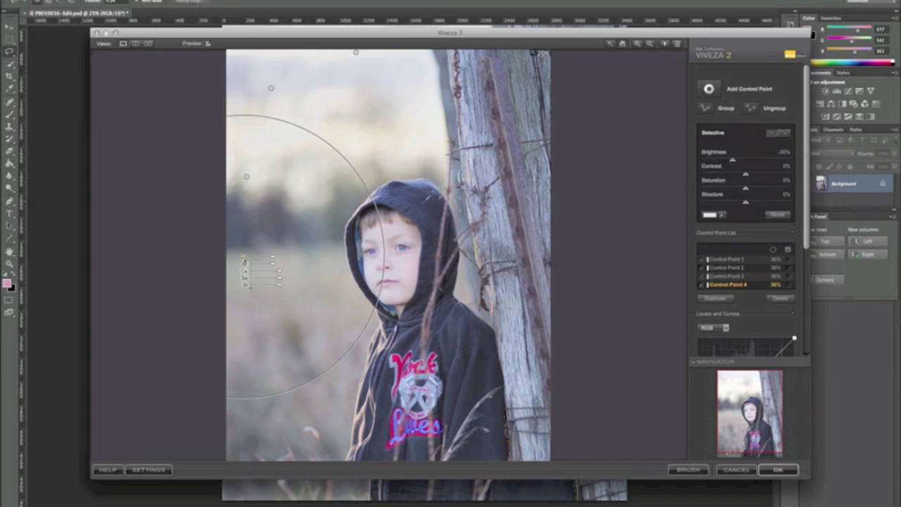
pyautogui.press('super+d')
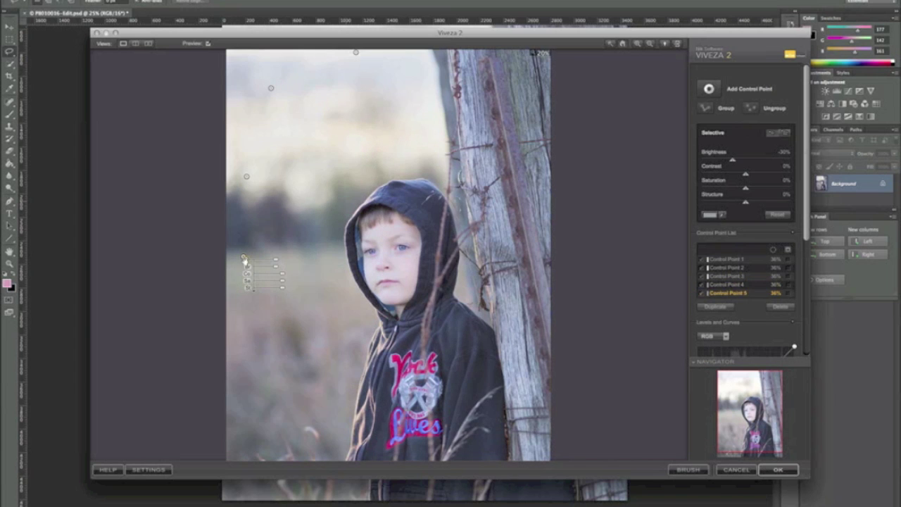
pyautogui.moveTo(243, 258); pyautogui.dragTo(255, 379)
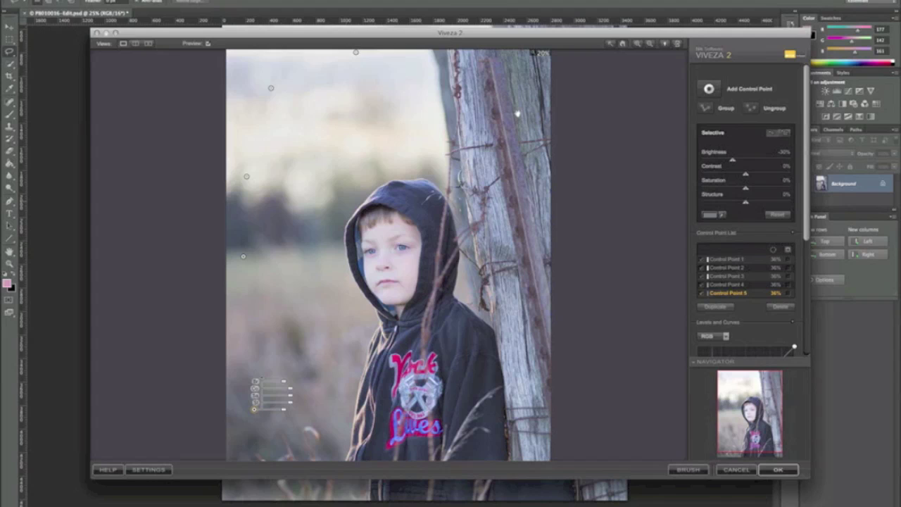
# Step: Add a 25% control point on the upper wooden post with brightness -26%, contrast 26% and structure 31%
pyautogui.click(708, 88)
pyautogui.click(710, 92)
pyautogui.click(520, 76)
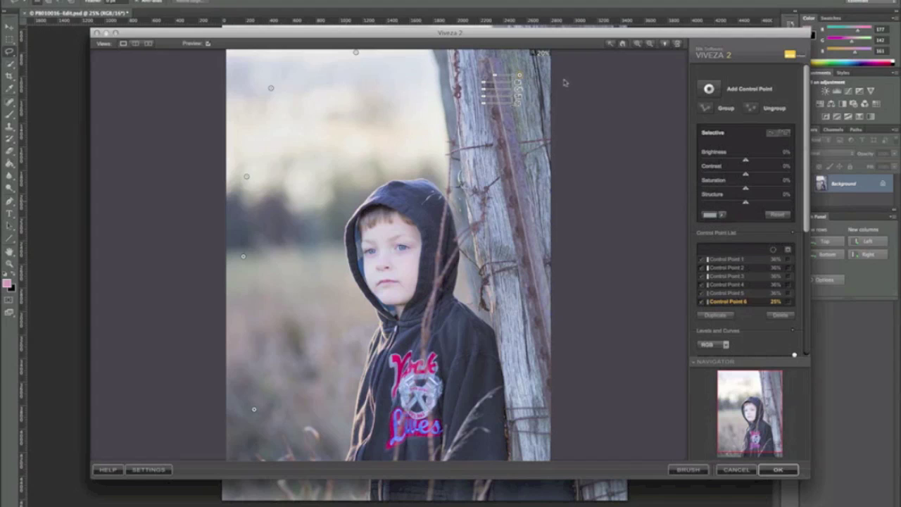
pyautogui.moveTo(520, 76); pyautogui.dragTo(518, 74)
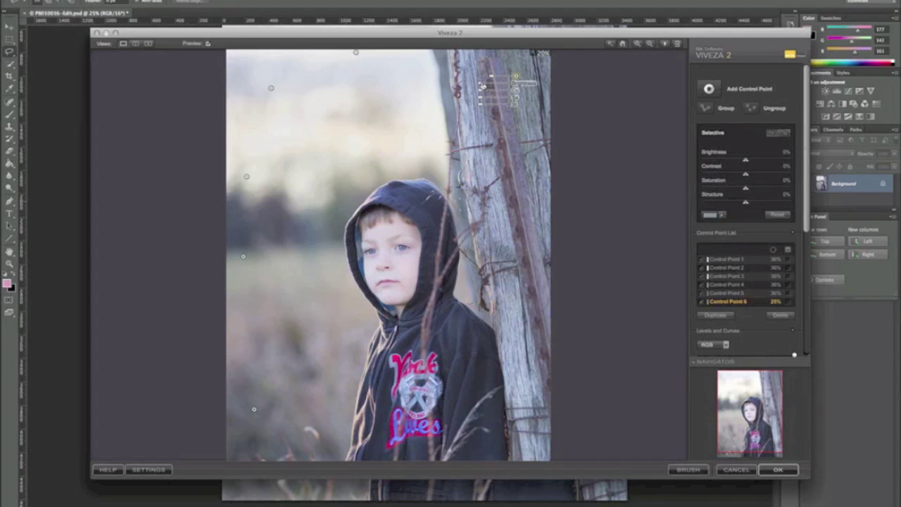
pyautogui.moveTo(483, 85); pyautogui.dragTo(474, 107)
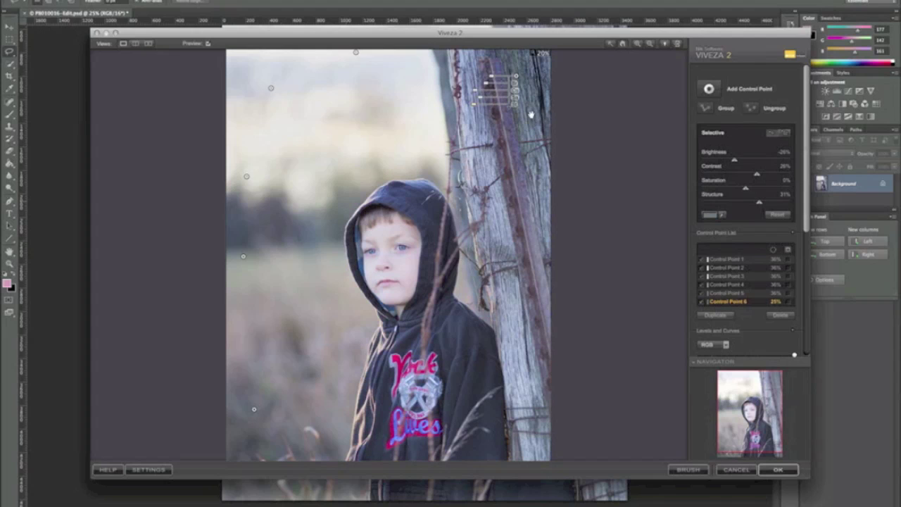
# Step: Duplicate the post's control point twice, placing the copies further down the wood beside the wire and beside the boy's shoulder
pyautogui.press('super+d')
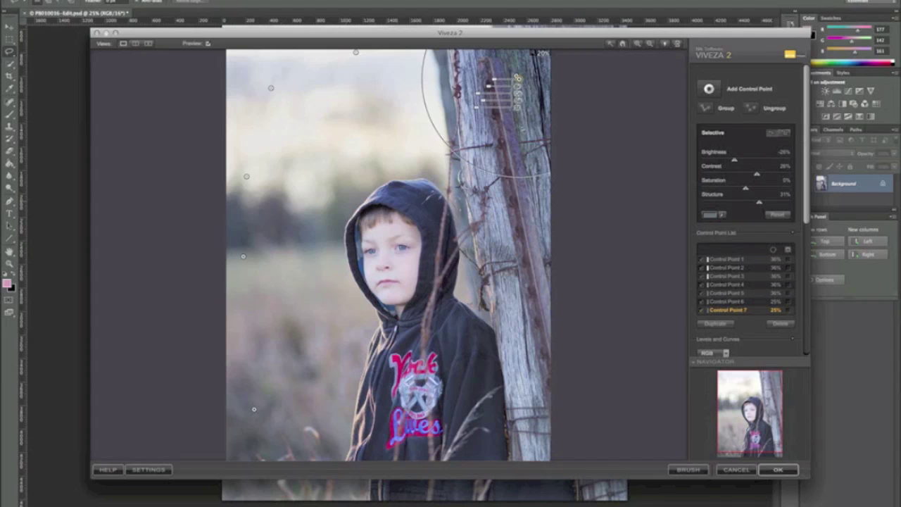
pyautogui.moveTo(518, 78); pyautogui.dragTo(523, 150)
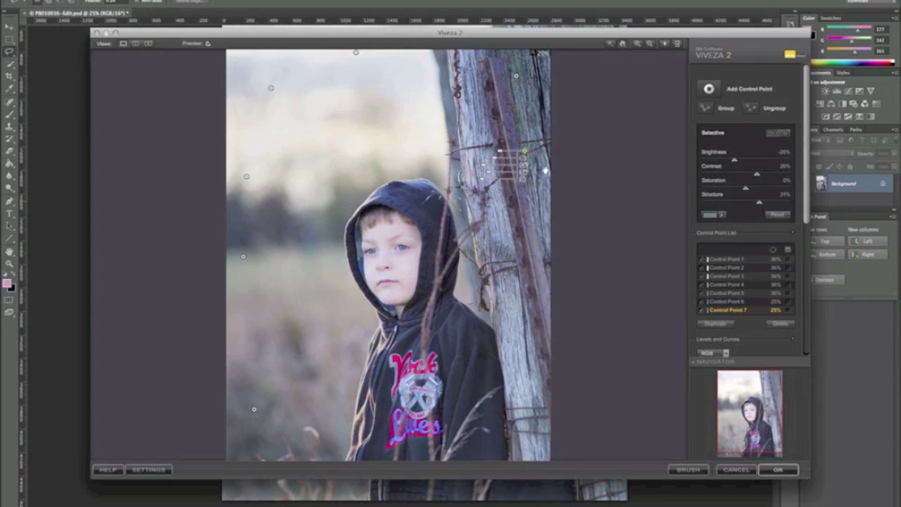
pyautogui.press('super+d')
pyautogui.moveTo(525, 155); pyautogui.dragTo(516, 325)
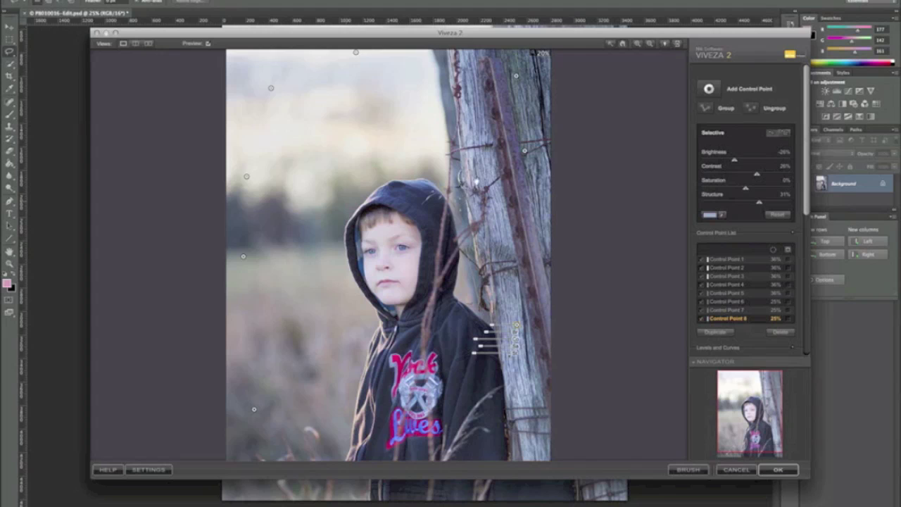
# Step: Add a control point on the side of the boy's hood with a size of 19% and brightness of -25%
pyautogui.click(709, 89)
pyautogui.click(404, 198)
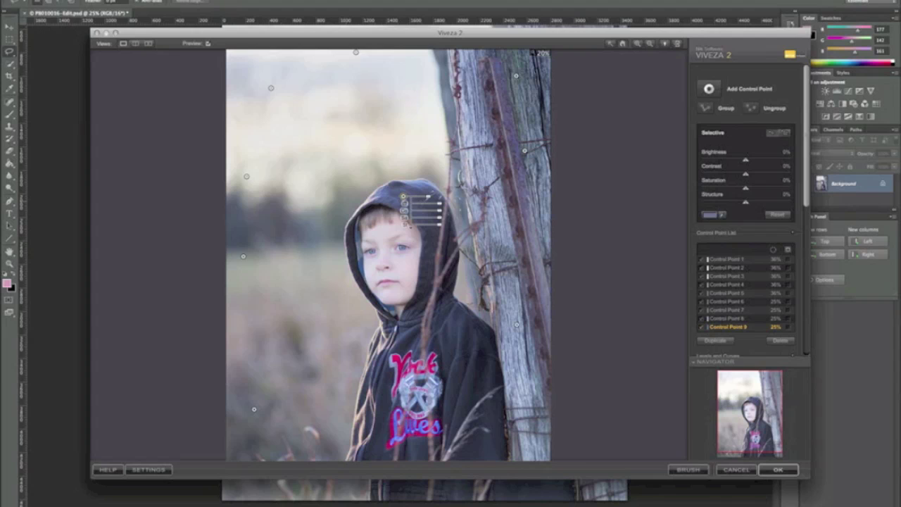
pyautogui.moveTo(404, 198); pyautogui.dragTo(460, 230)
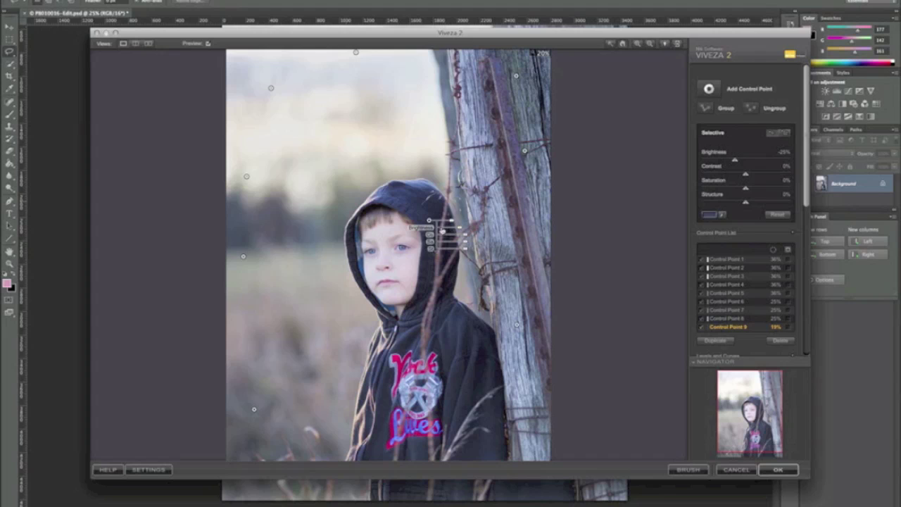
# Step: Duplicate the hood's control point three times, placing the copies on the jacket's upper chest, lower front and sleeve side
pyautogui.press('super+d')
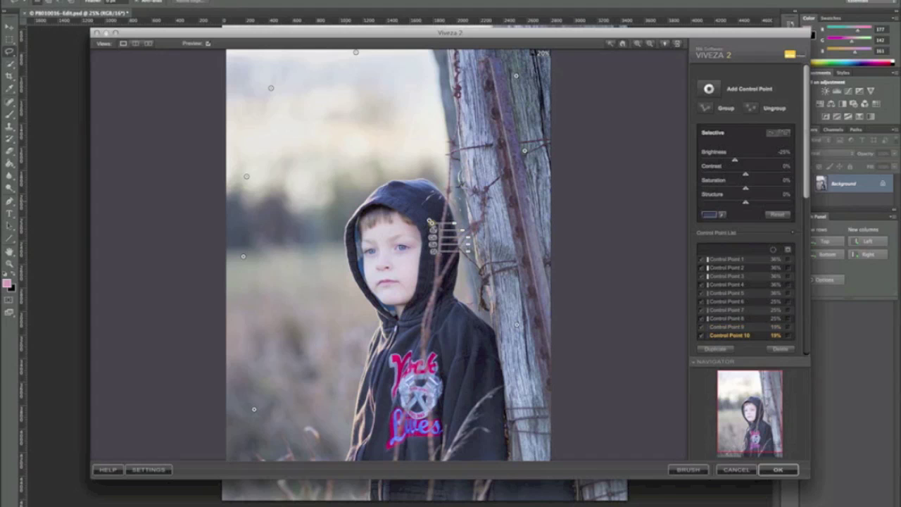
pyautogui.moveTo(431, 223); pyautogui.dragTo(385, 417)
pyautogui.press('super+d')
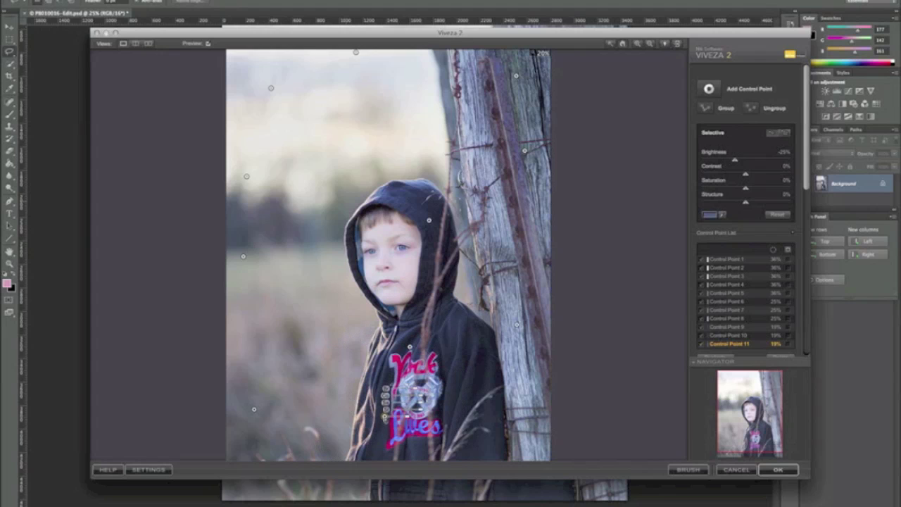
pyautogui.press('super+d')
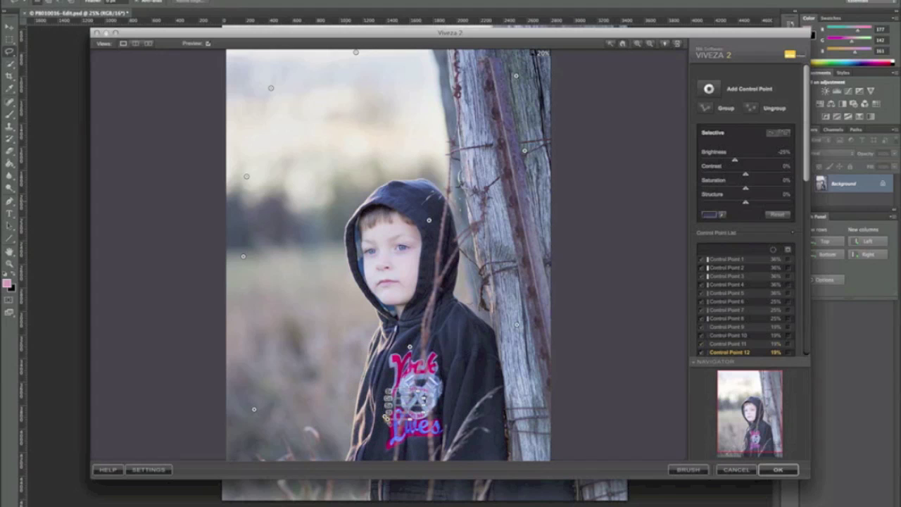
pyautogui.moveTo(385, 417); pyautogui.dragTo(472, 388)
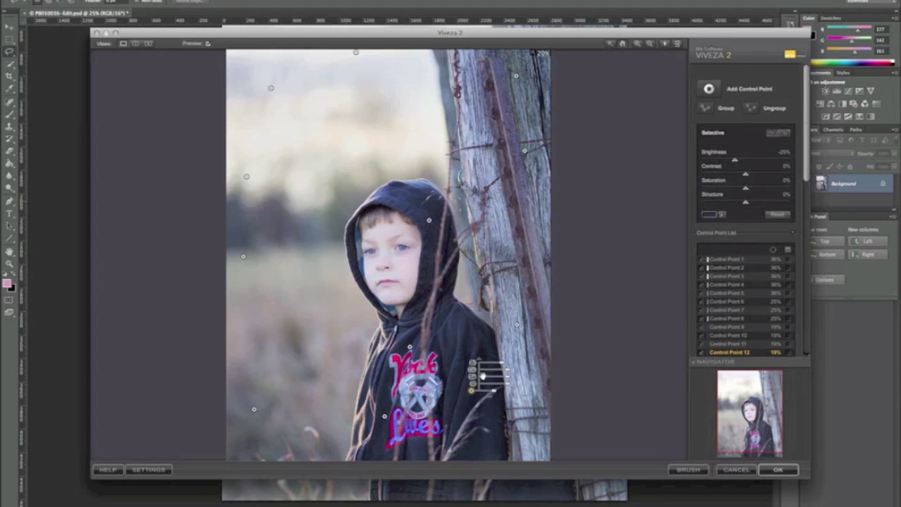
# Step: Add a control point on the boy's face with brightness 11%, contrast 35% and saturation 11%
pyautogui.click(709, 89)
pyautogui.click(402, 249)
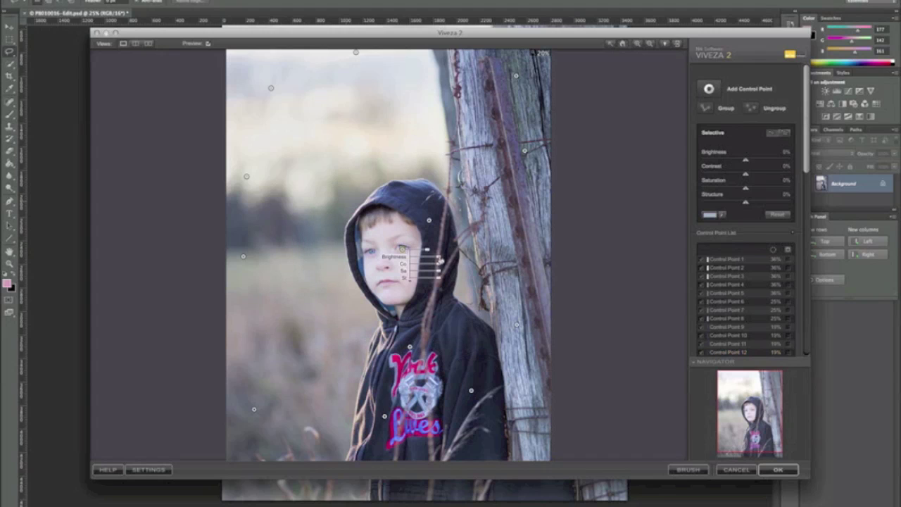
pyautogui.moveTo(426, 250); pyautogui.dragTo(442, 273)
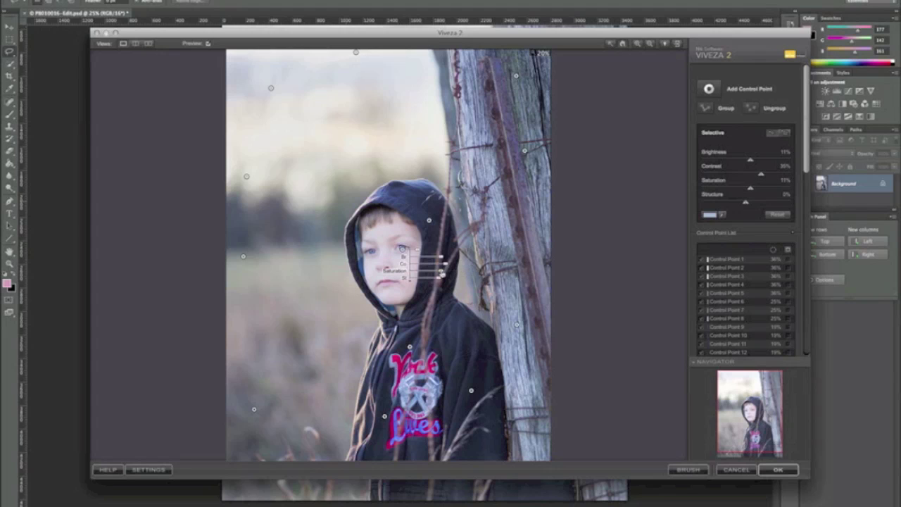
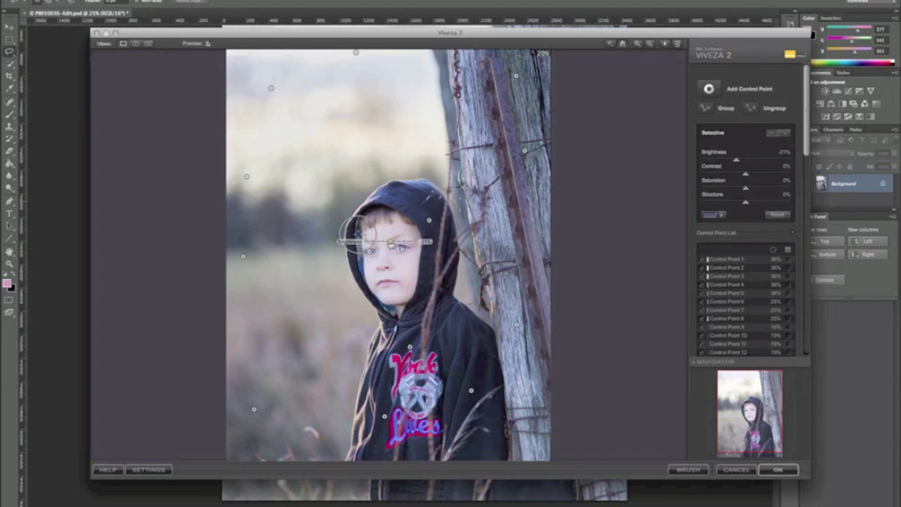
# Step: Duplicate the -21% brightness control point from the blue inner hood edge and place the copy lower along that edge
pyautogui.press('super+d')
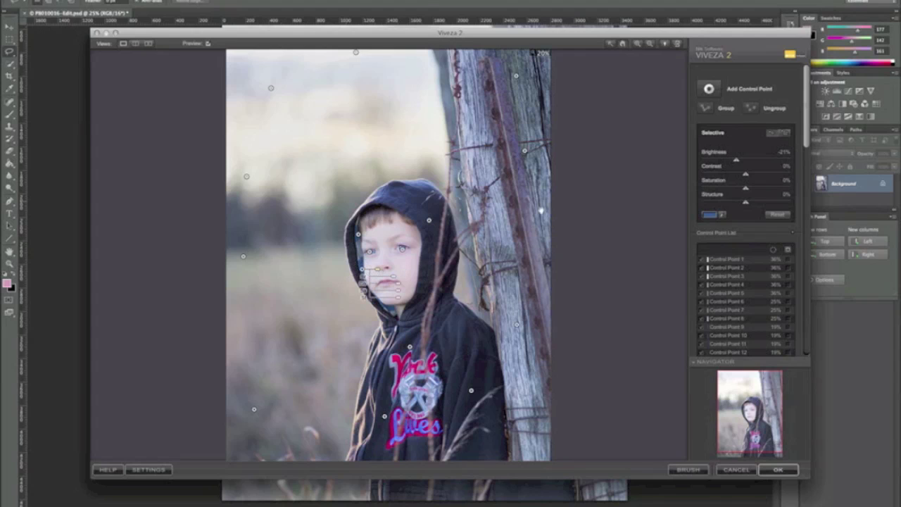
# Step: Add a control point on the grass in the lower background beside the jacket with brightness -35%
pyautogui.click(710, 89)
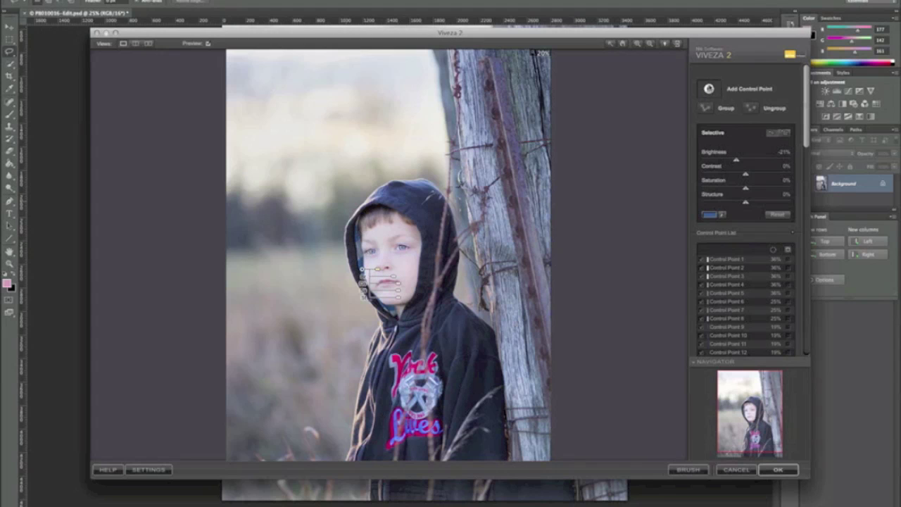
pyautogui.click(709, 89)
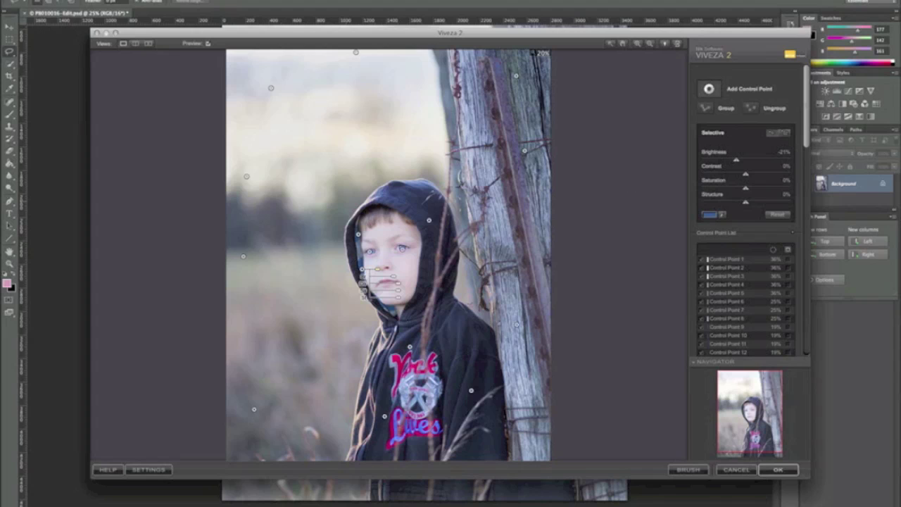
pyautogui.click(302, 454)
pyautogui.moveTo(340, 420); pyautogui.dragTo(331, 419)
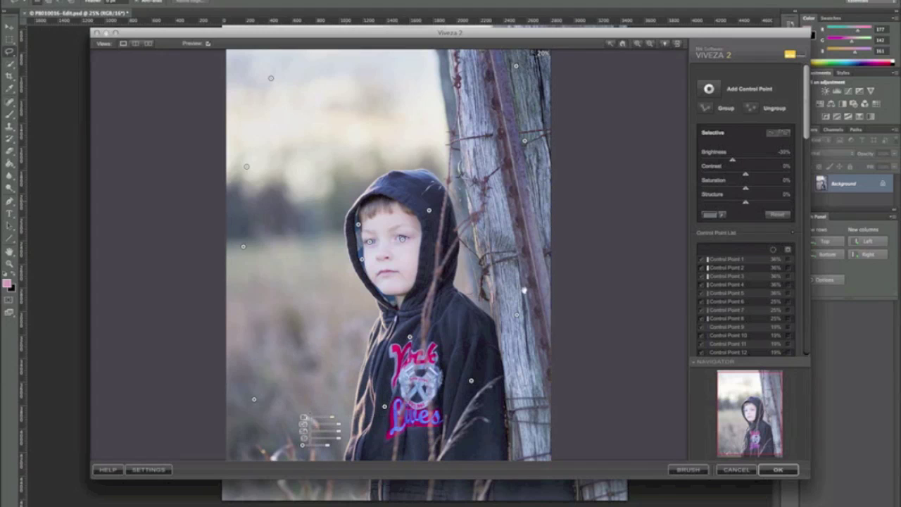
# Step: Apply the Viveza 2 control point adjustments to the portrait as a new layer
pyautogui.scroll(-1, 511, 211)
pyautogui.moveTo(510, 208); pyautogui.dragTo(523, 326)
pyautogui.click(778, 469)
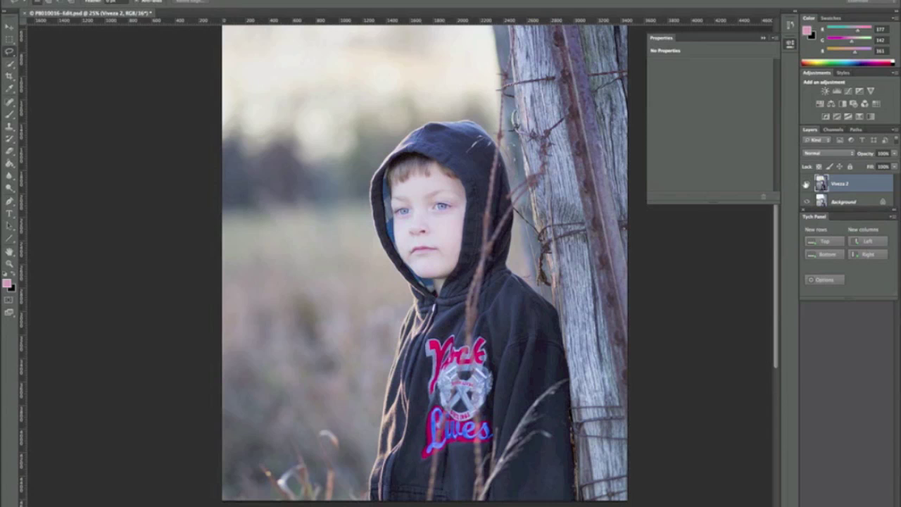
# Step: Toggle the Viveza 2 layer's visibility off and on twice to compare the portrait before and after the adjustments
pyautogui.click(806, 184)
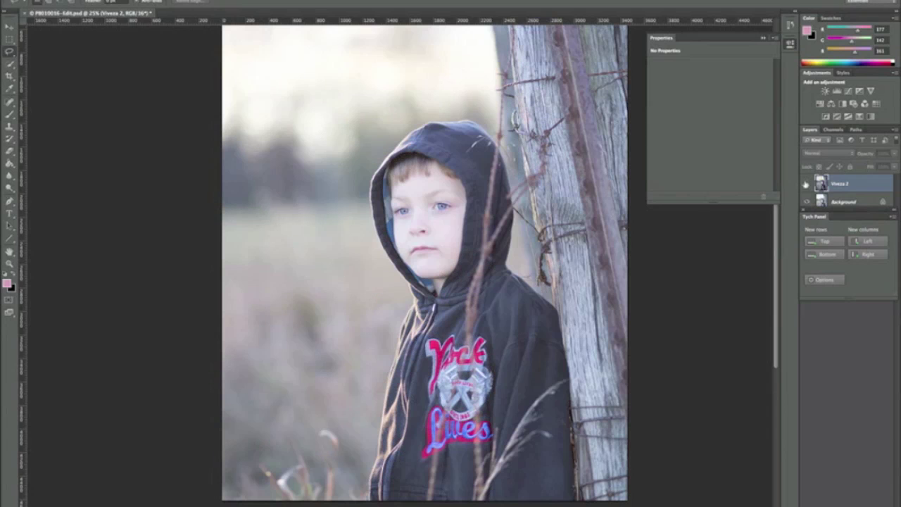
pyautogui.click(806, 184)
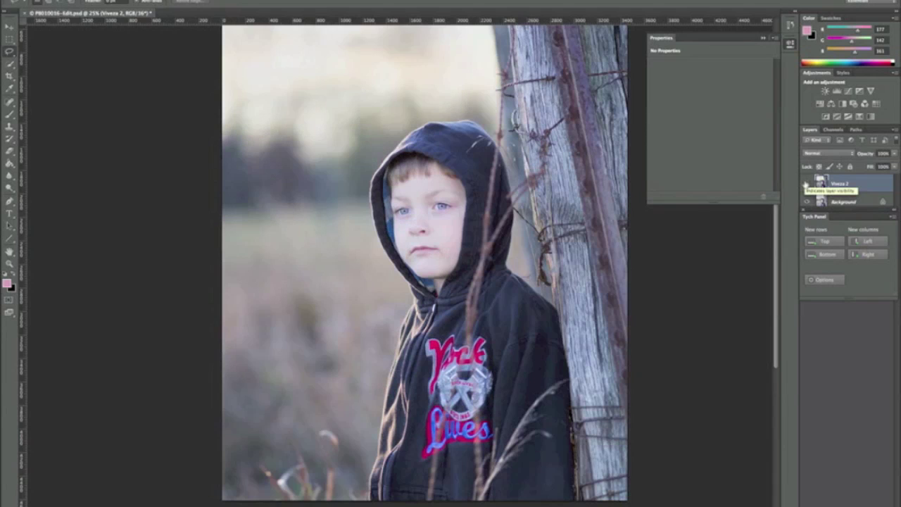
pyautogui.click(806, 184)
pyautogui.click(806, 184)
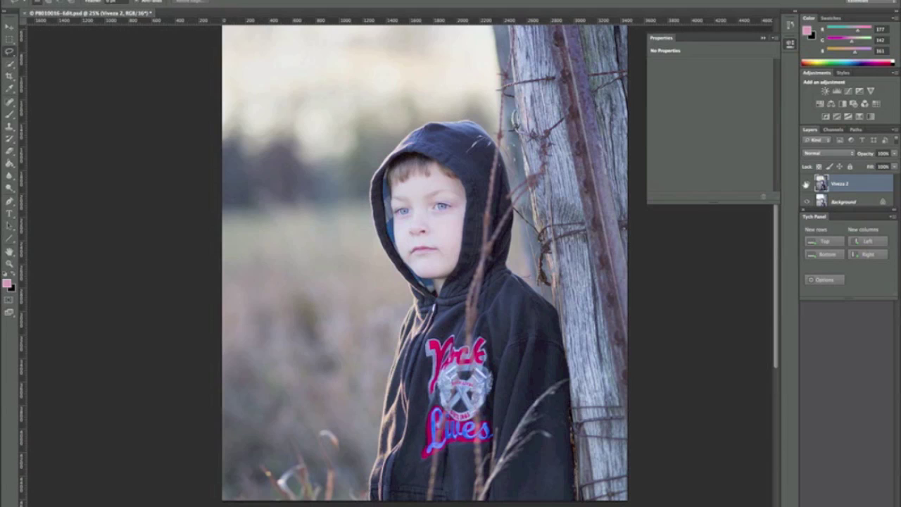